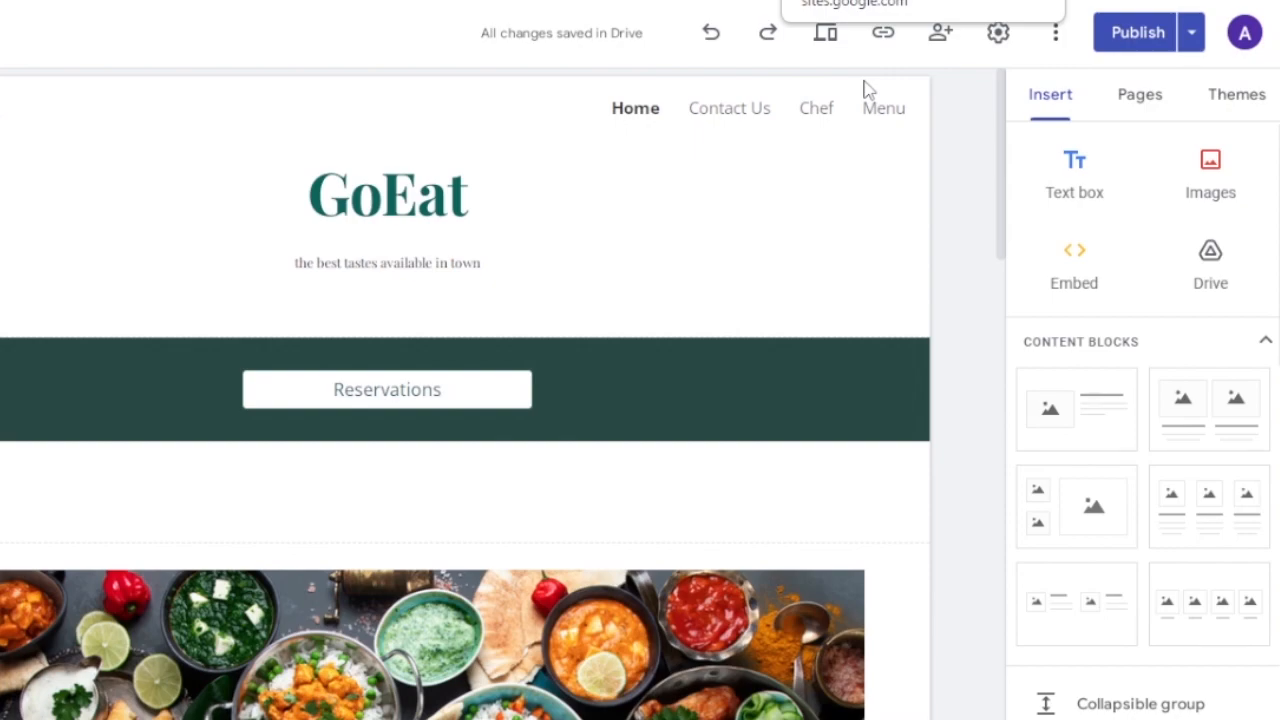
- Open the site's Analytics settings and go to the Google Analytics measurement ID entry
left_click(998, 33)
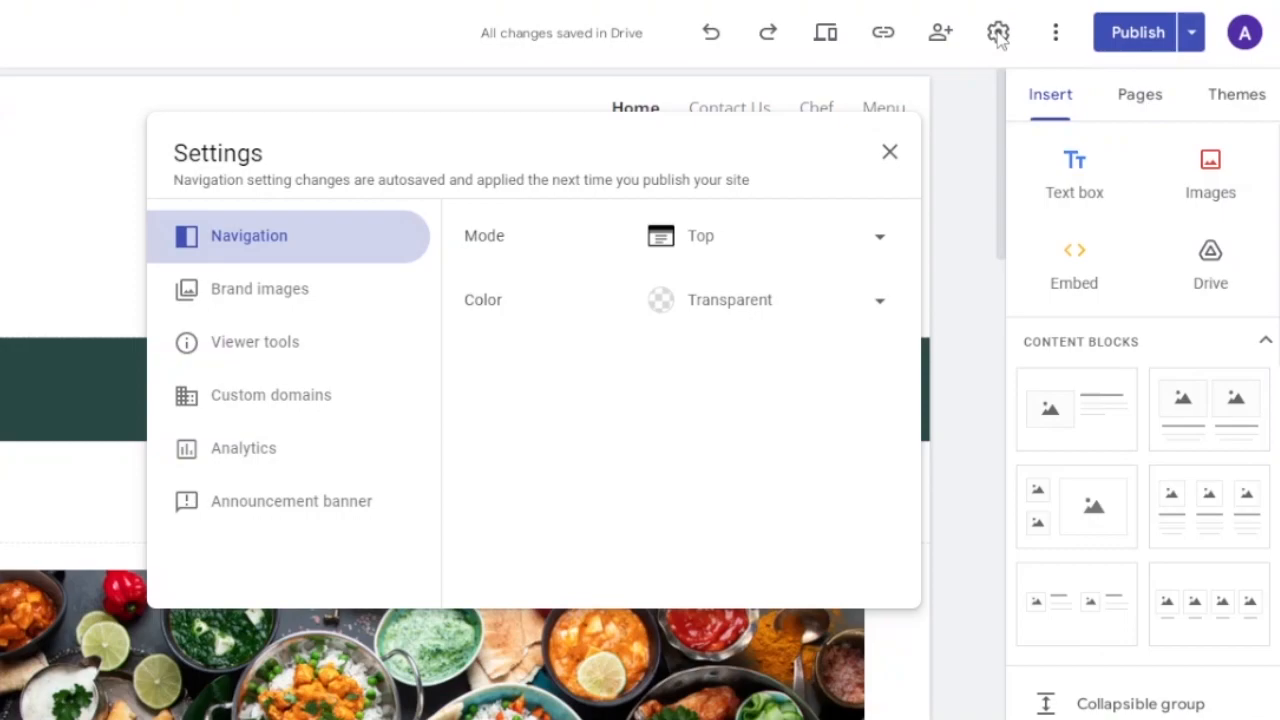
left_click(243, 448)
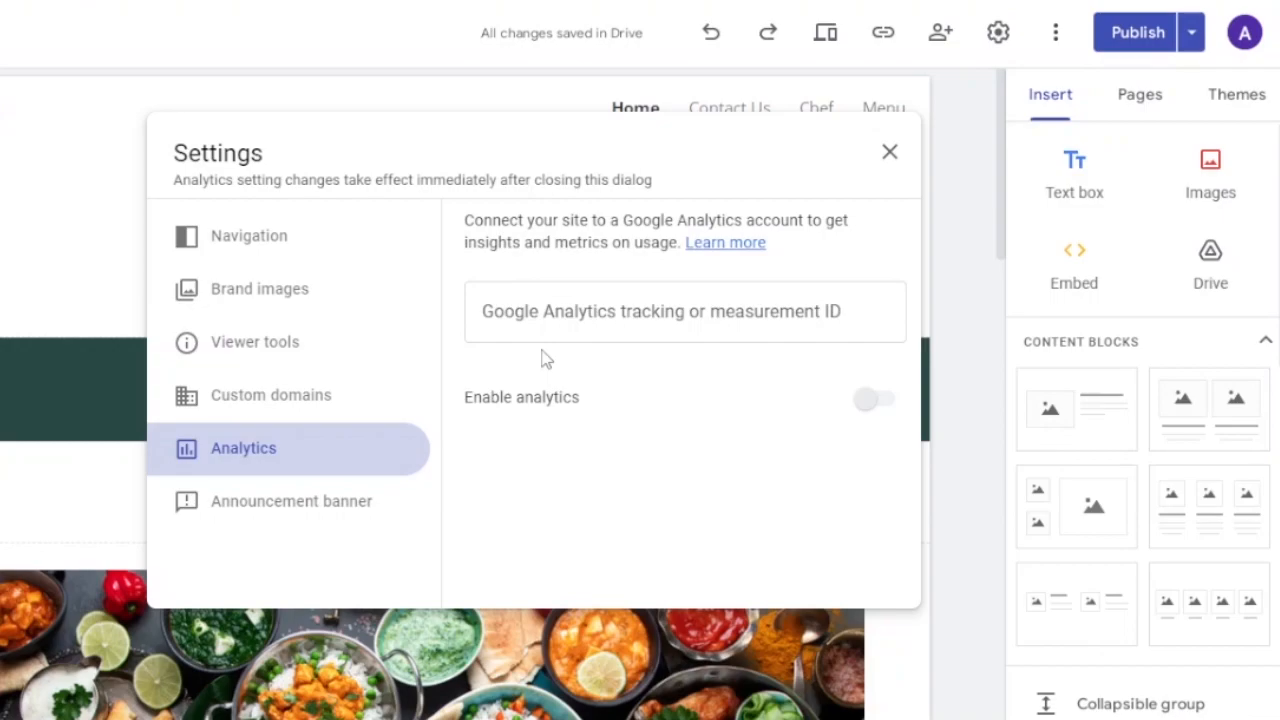
left_click(552, 316)
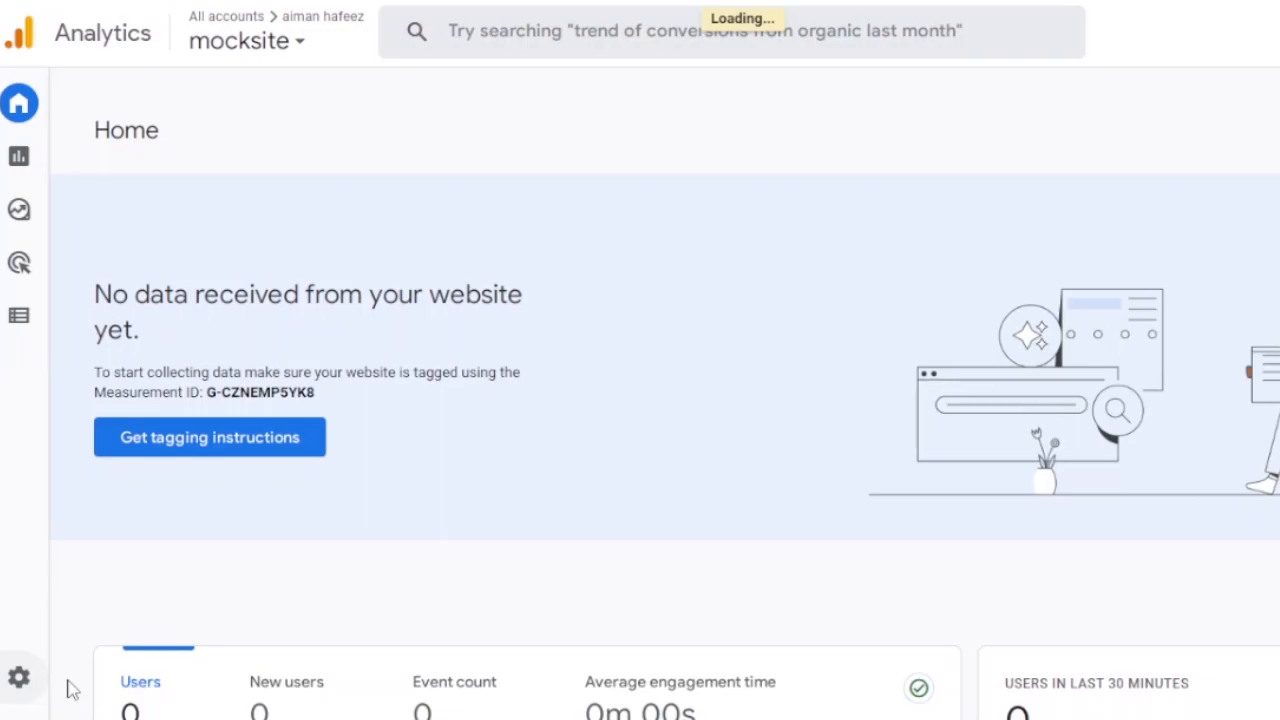
- Switch to Google Analytics and start a new property named GoEat in the Admin area
left_click(19, 677)
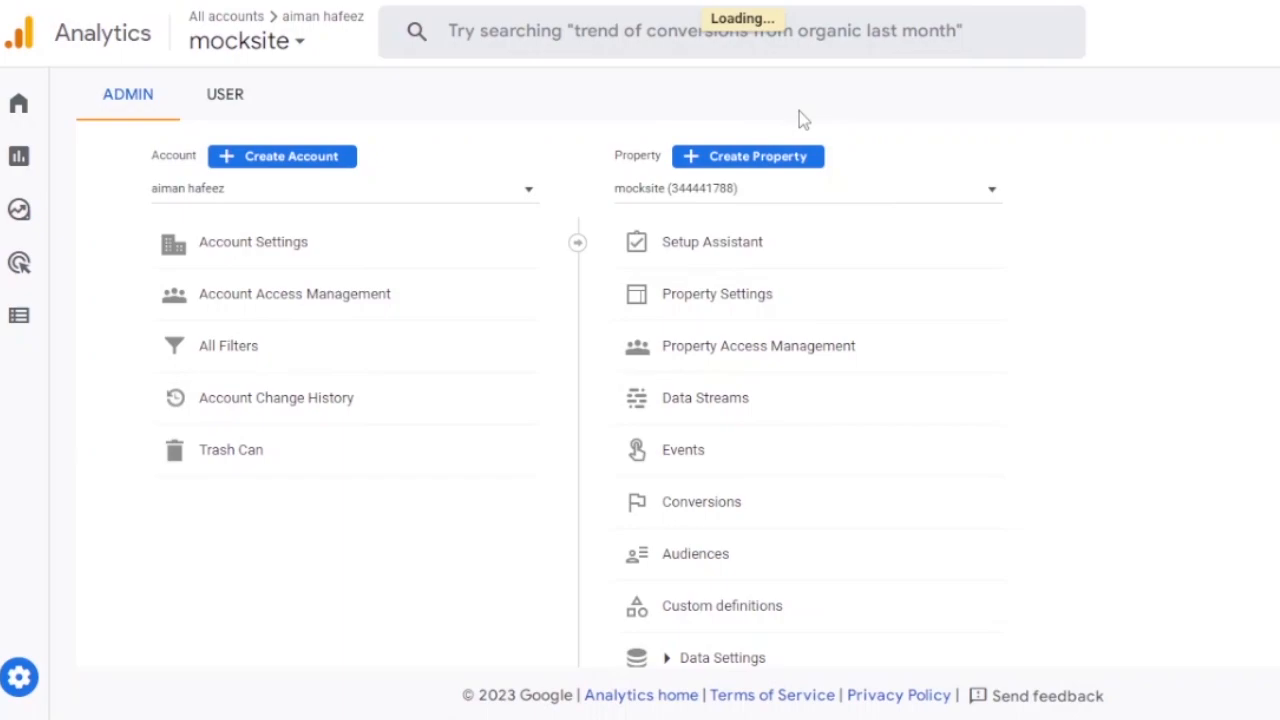
left_click(770, 156)
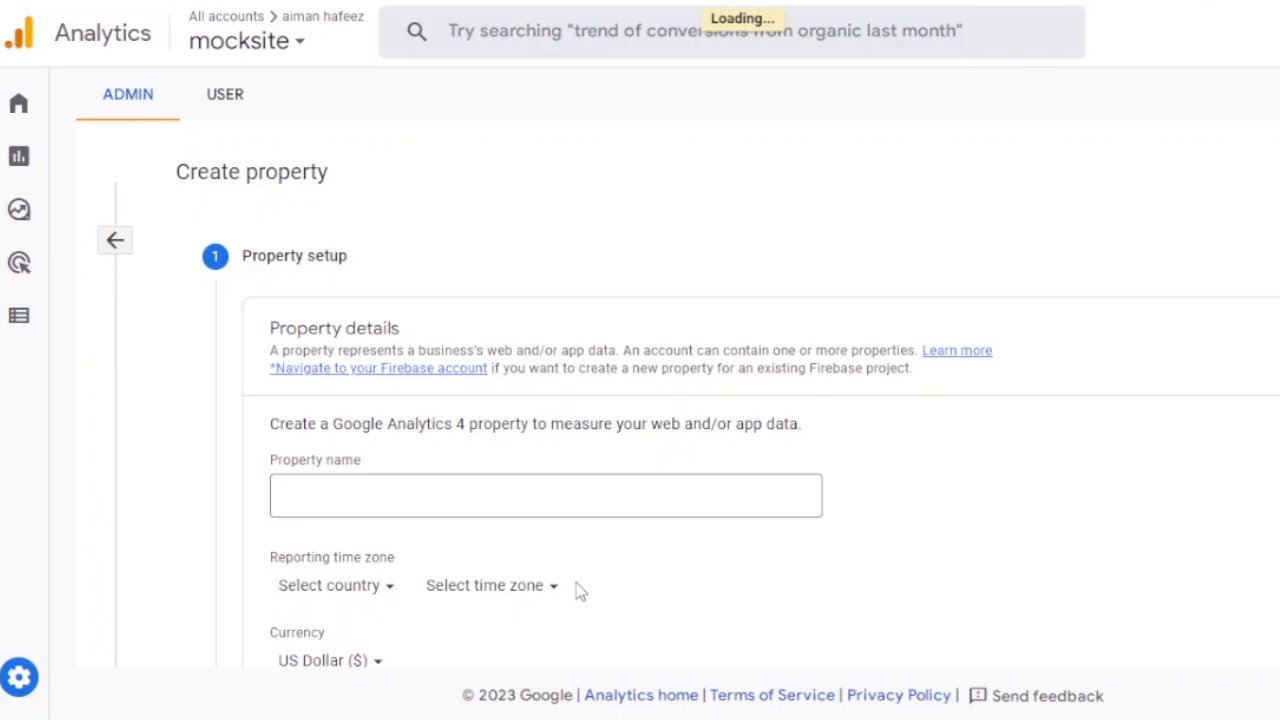
scroll(577, 591, "down", 2)
left_click(472, 303)
type("GoEa")
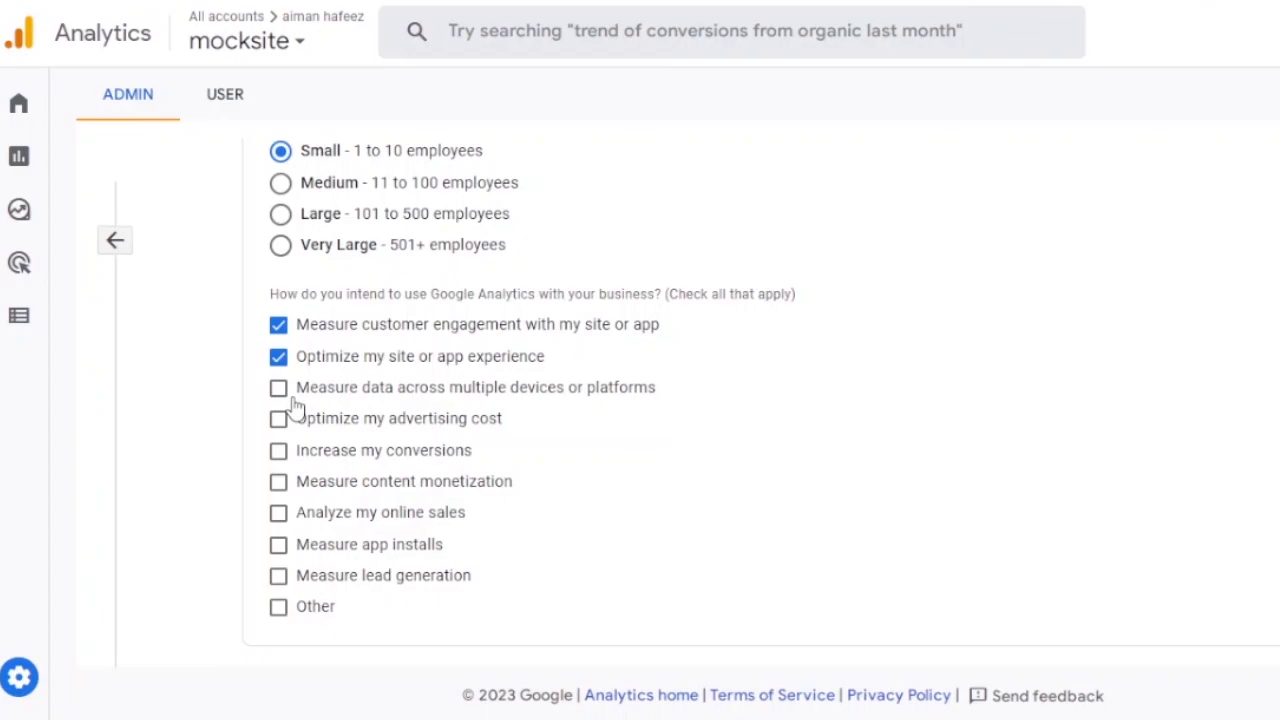
- Add the intended uses increasing conversions, measuring app installs, optimizing advertising cost and analyzing online sales to the property's business details
left_click(278, 450)
left_click(278, 544)
left_click(278, 418)
left_click(278, 512)
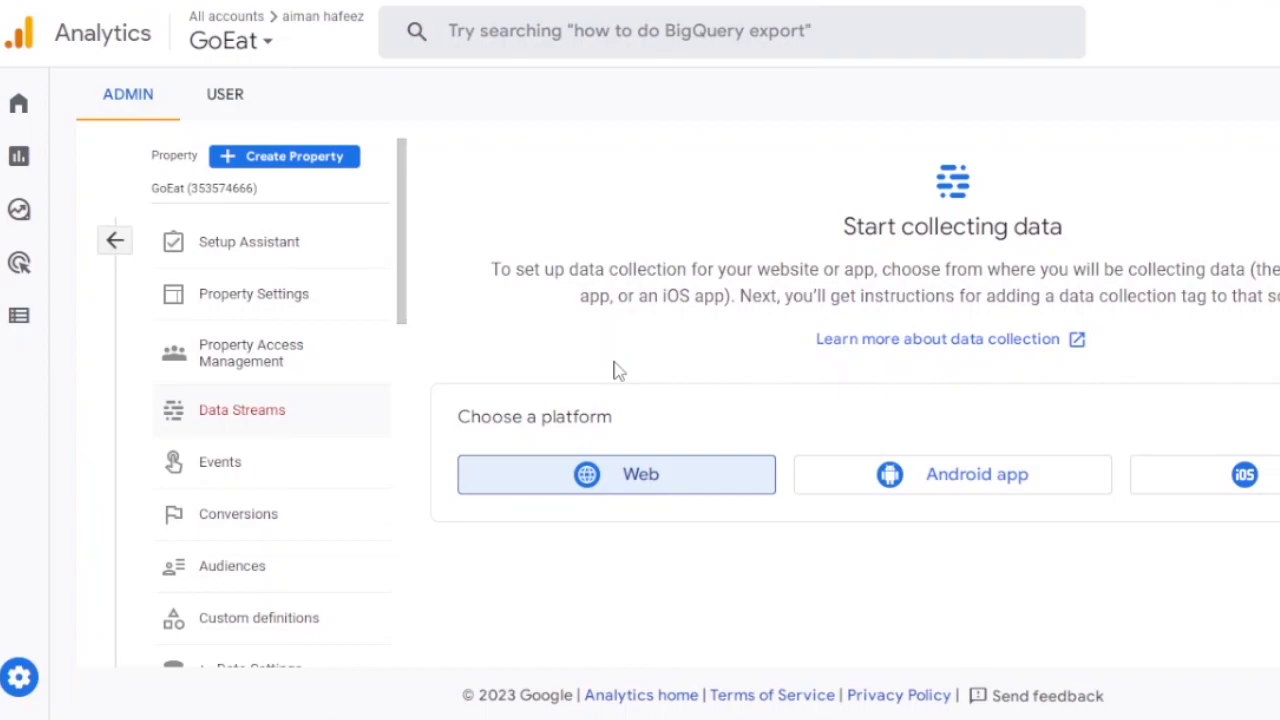
- Start a Web data stream for GoEat, and copy the published site link from the Restaurant site in Google Sites
left_click(603, 478)
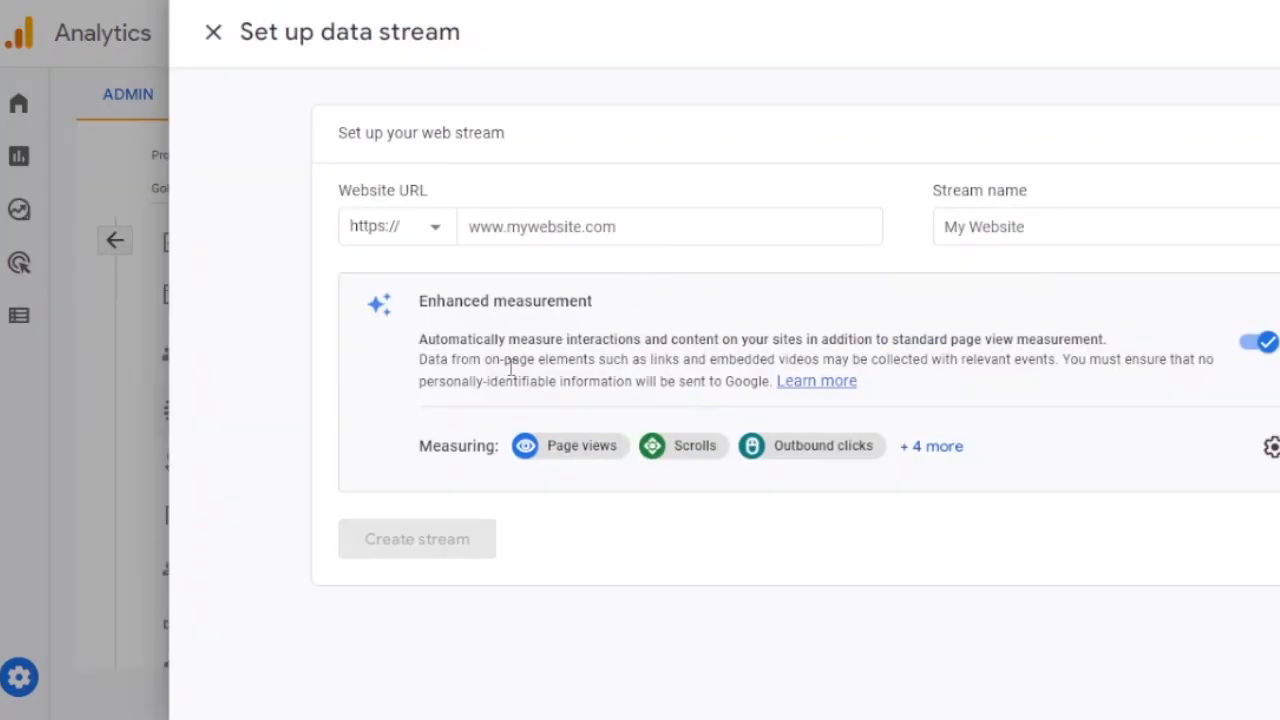
left_click(627, 225)
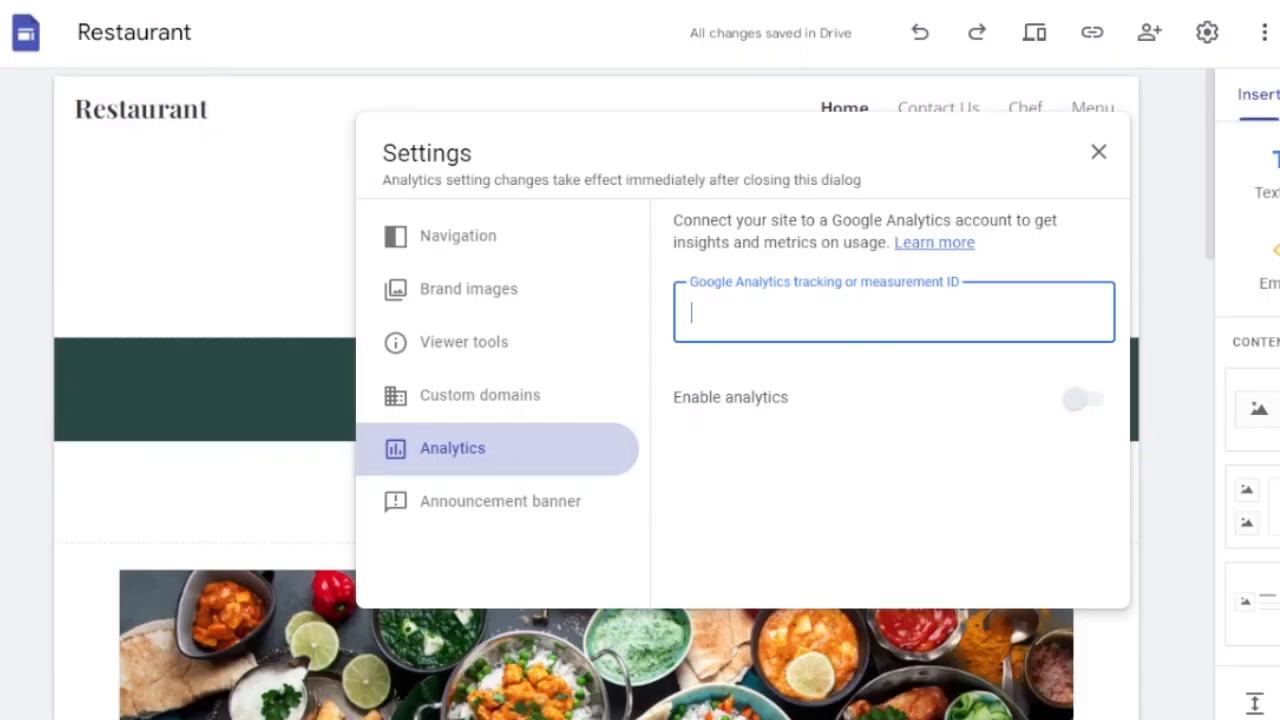
left_click(1093, 156)
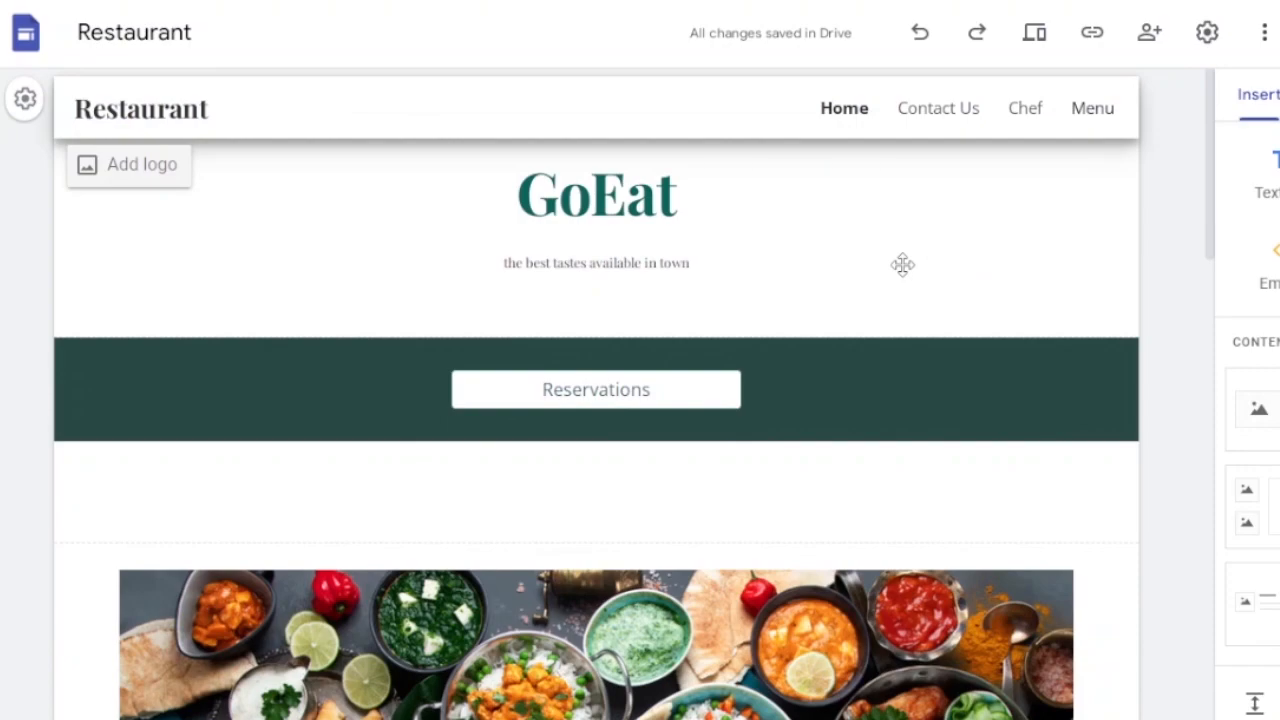
left_click(902, 264)
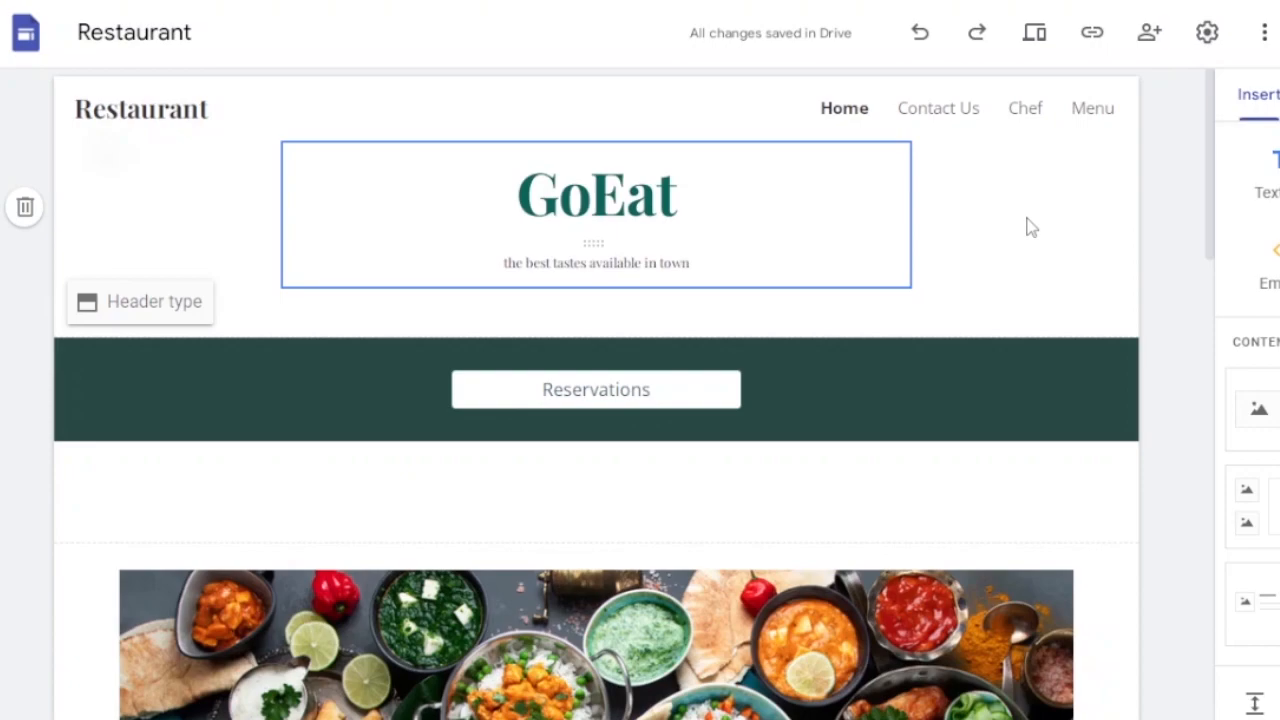
left_click(1094, 33)
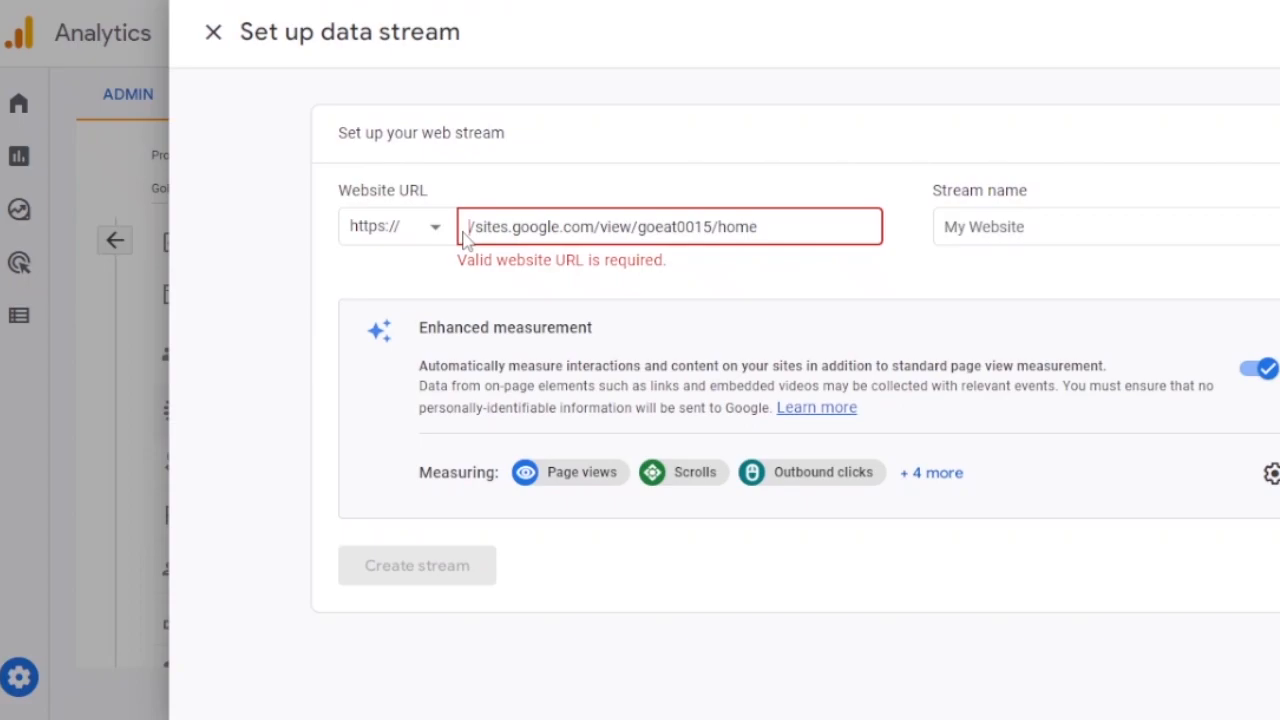
- In the Google Analytics stream setup, trim the website URL to sites.google.com/view/goeat0015
key("Delete")
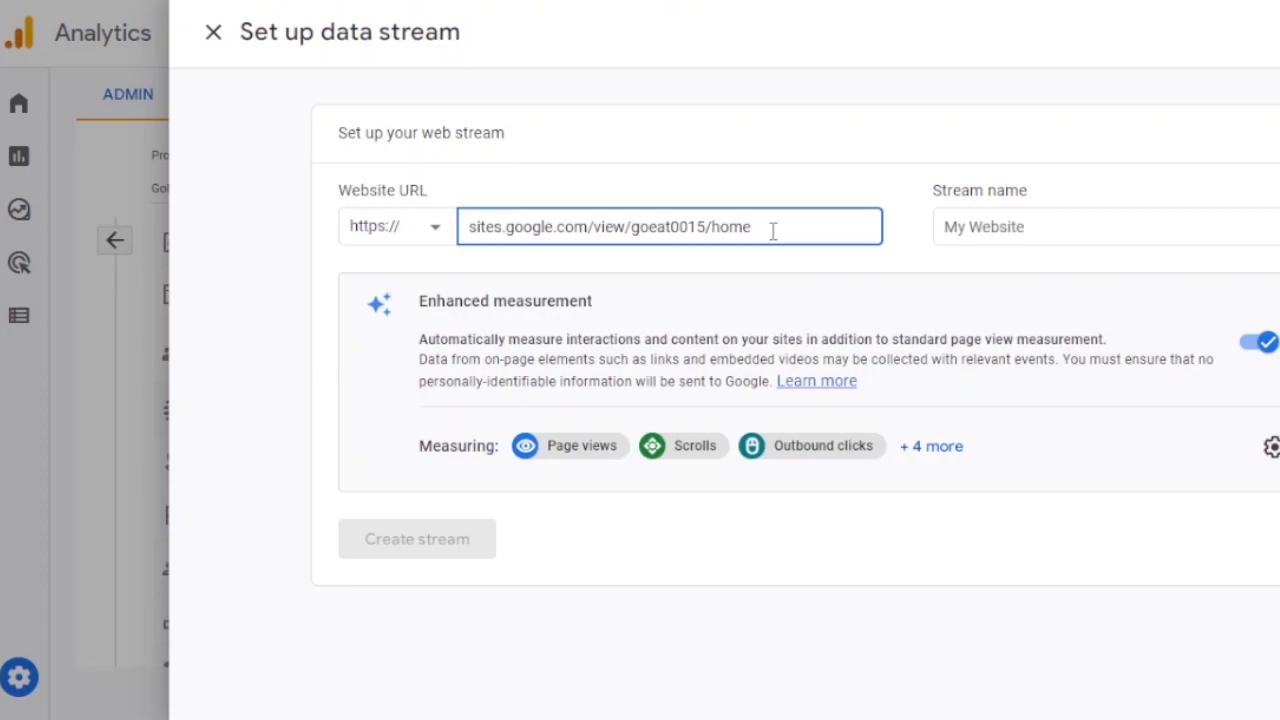
key("BackSpace")
key("BackSpace")
key("BackSpace")
key("BackSpace")
key("BackSpace")
- Name the web stream GoEat and create it
left_click(1024, 226)
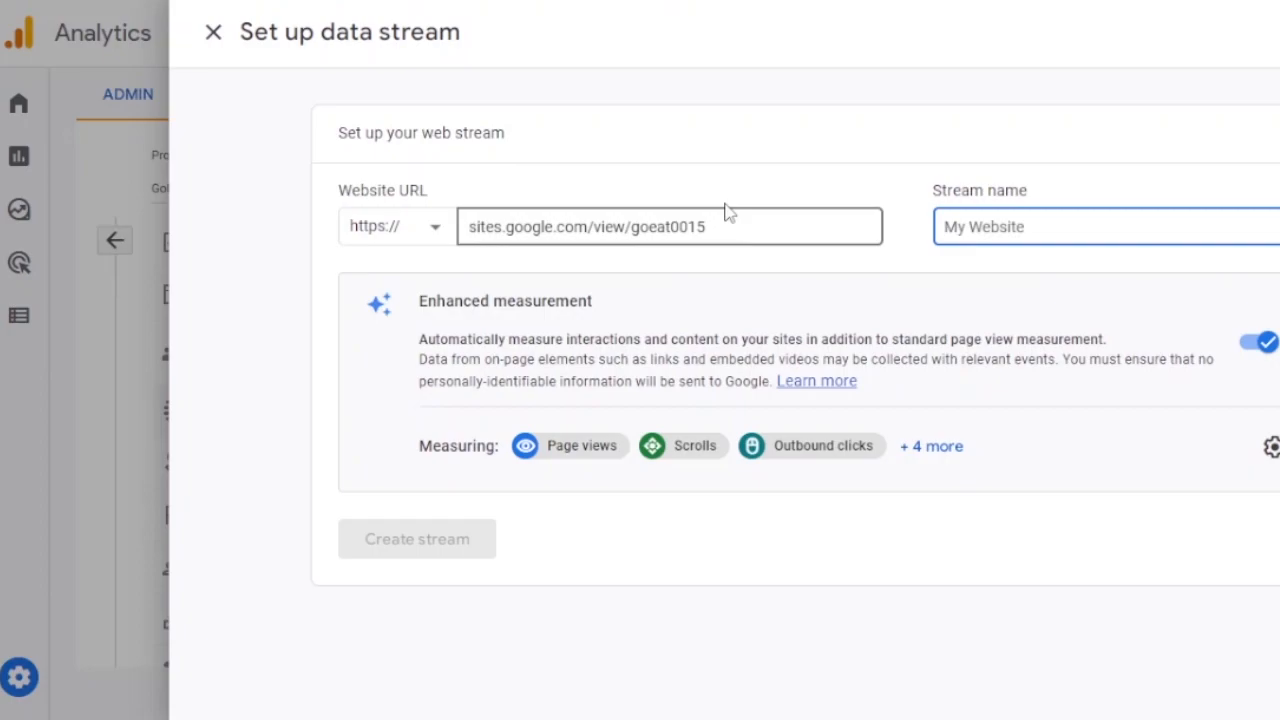
left_click(1022, 226)
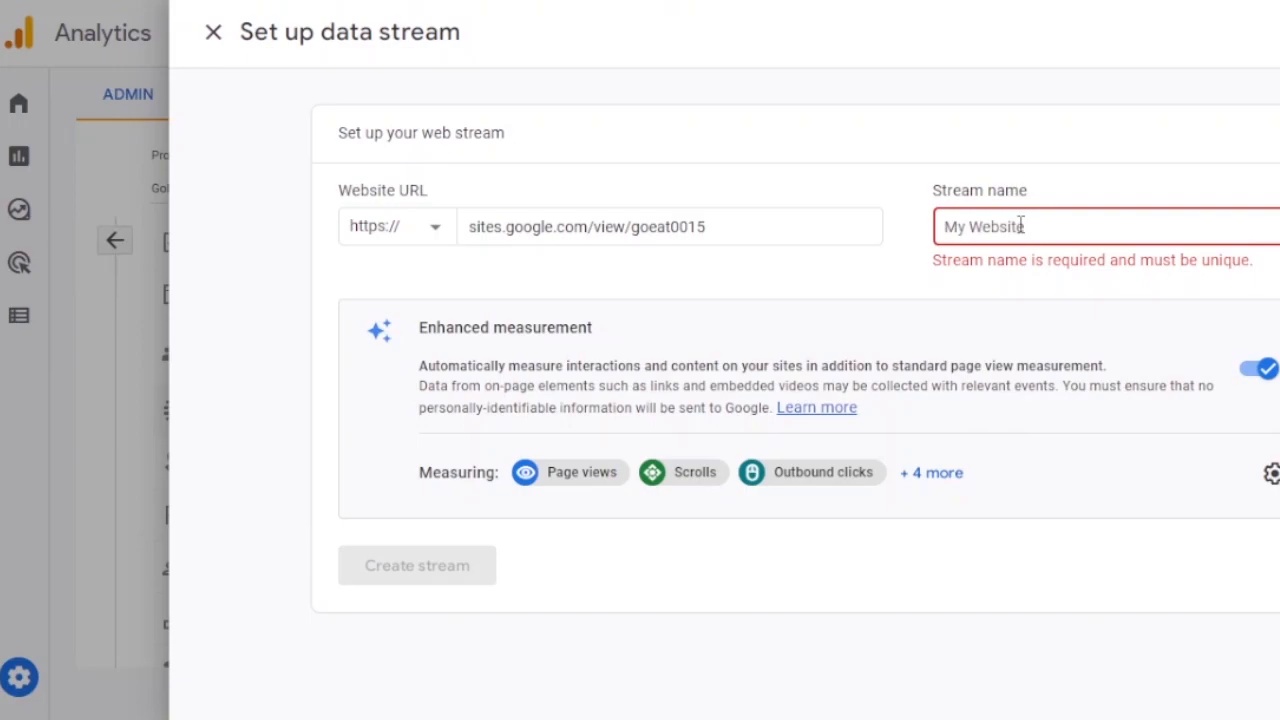
type("GoEat")
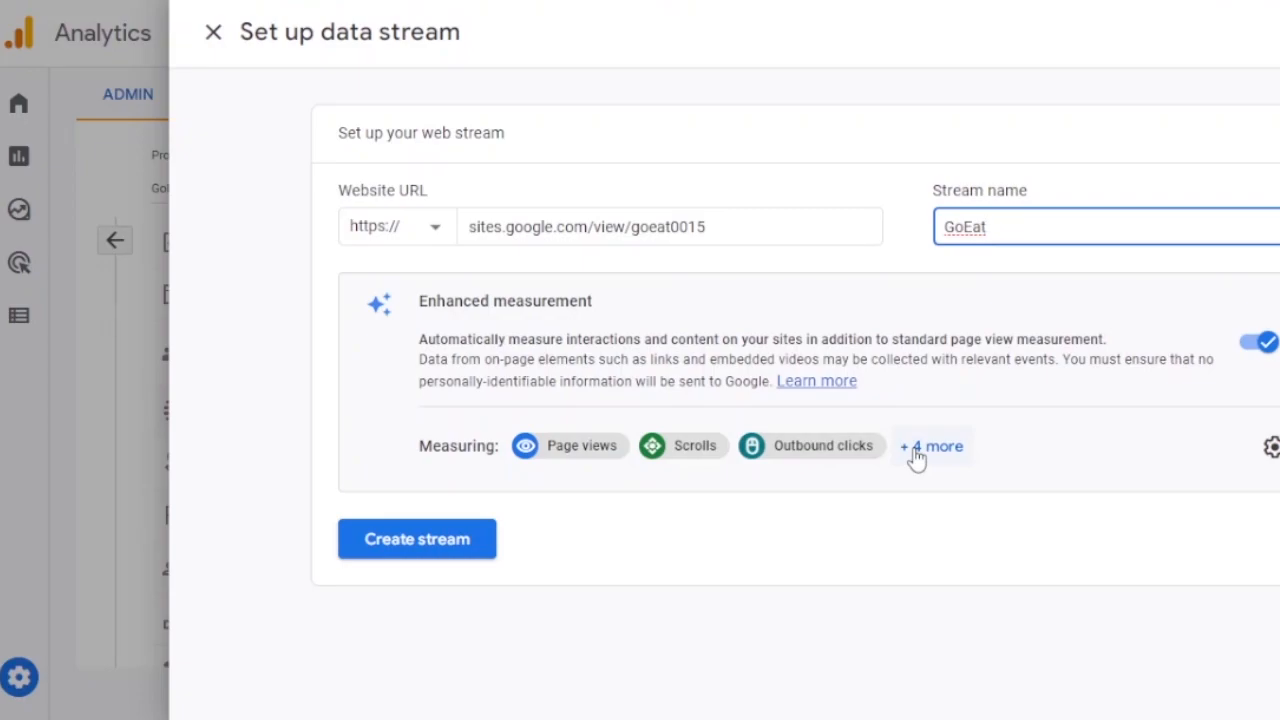
left_click(414, 540)
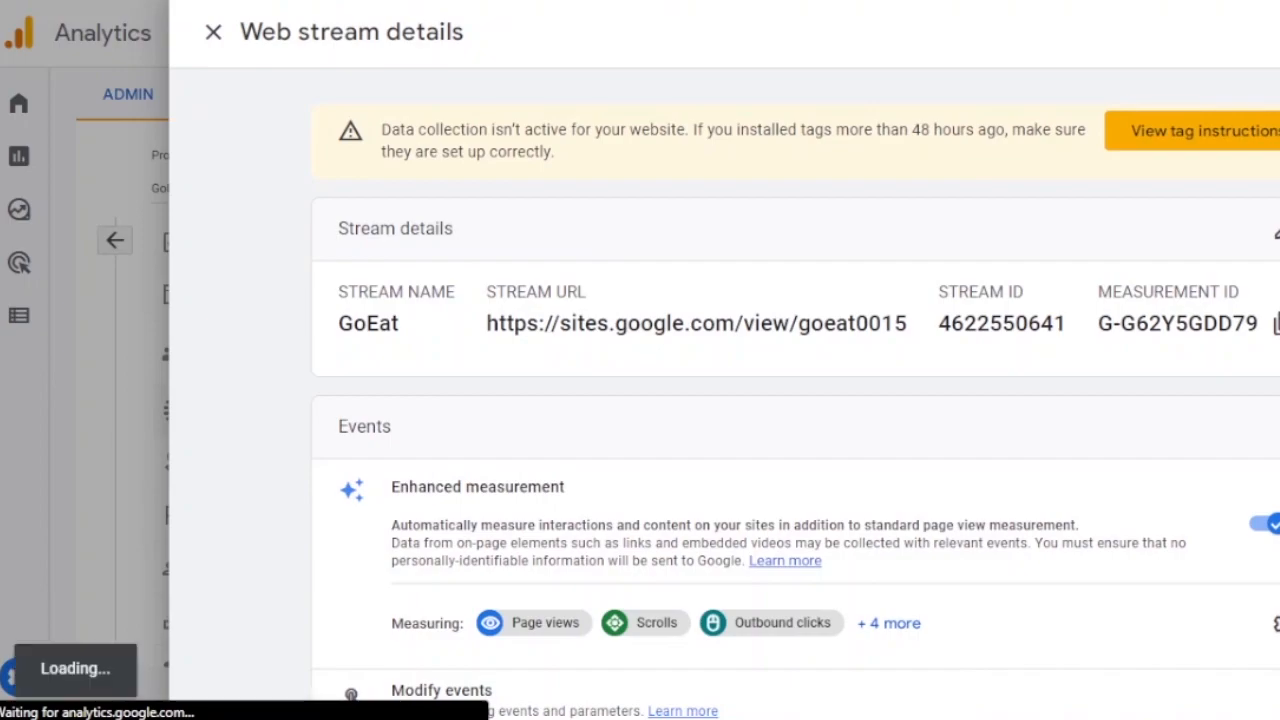
- Copy the new stream's measurement ID and paste it into the Restaurant site's Analytics settings in Google Sites
left_click(1277, 323)
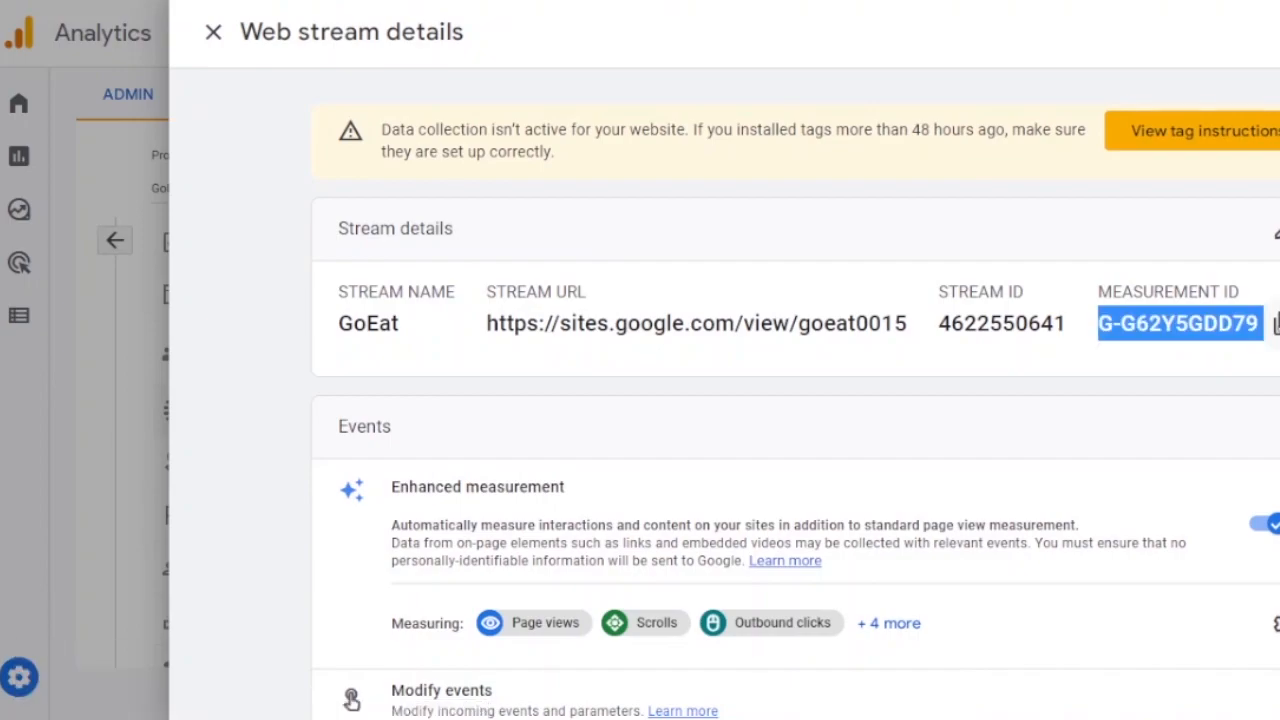
right_click(1212, 326)
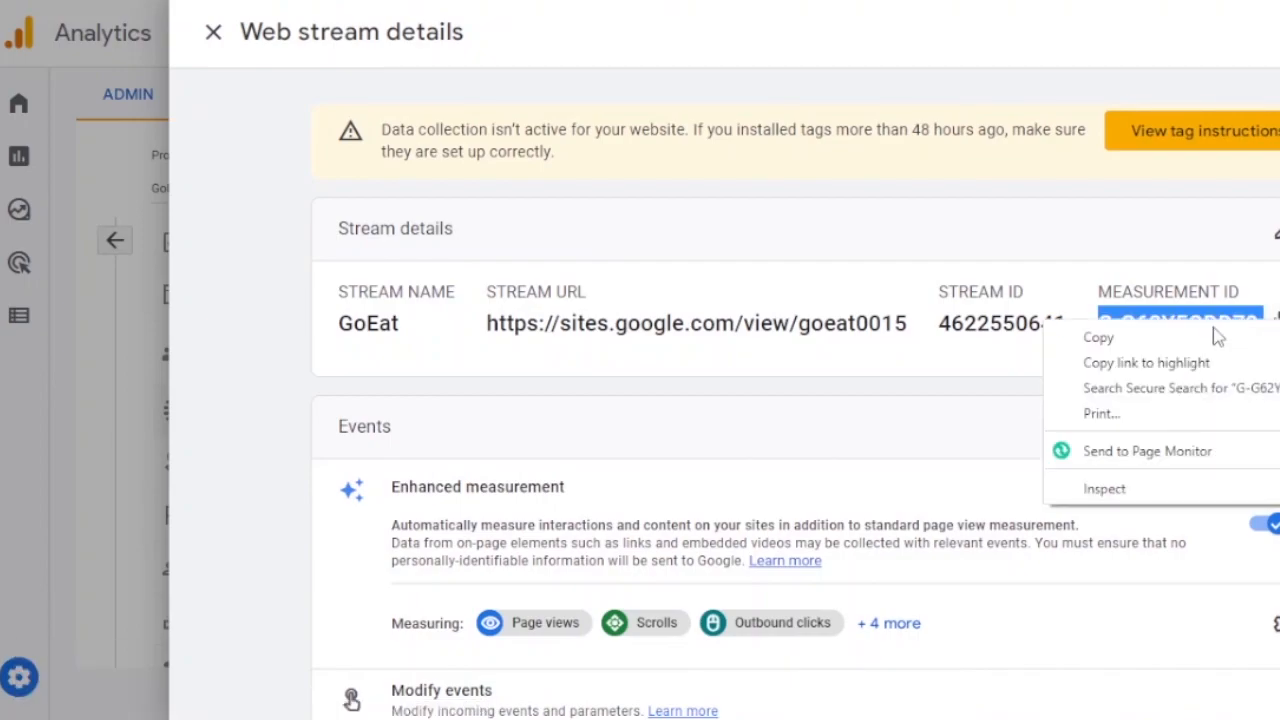
left_click(1200, 337)
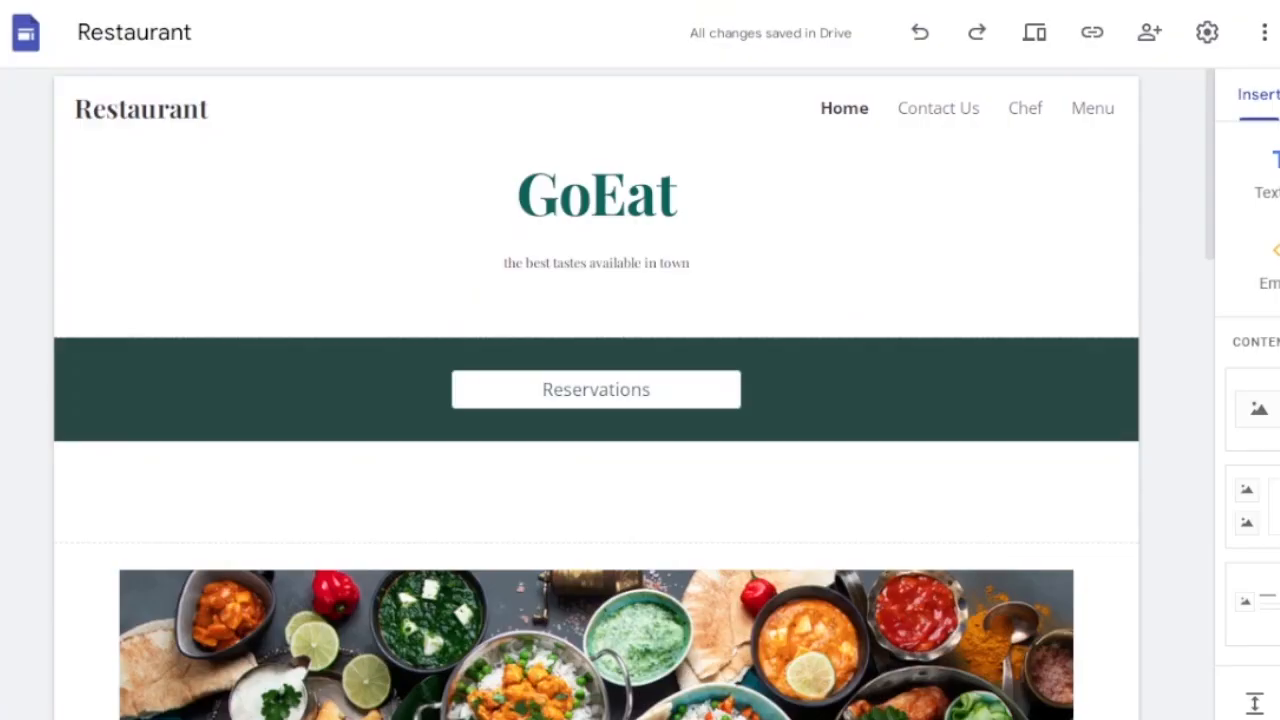
left_click(452, 460)
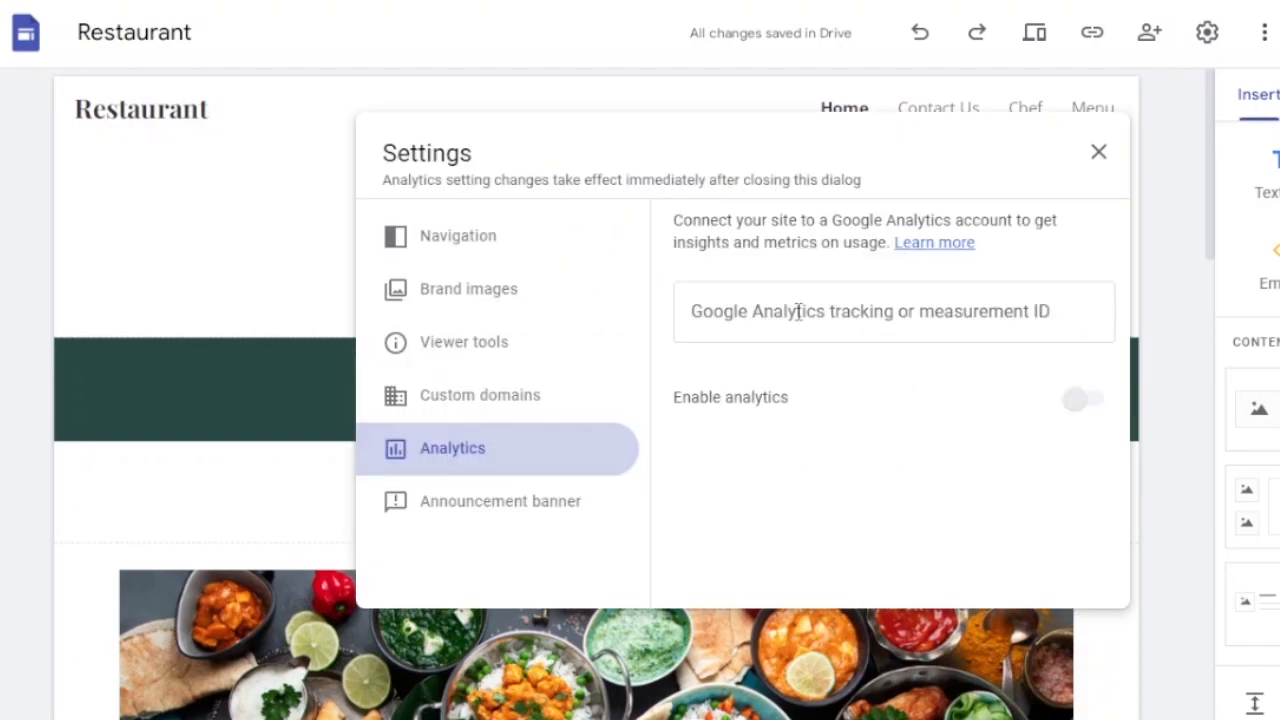
left_click(785, 315)
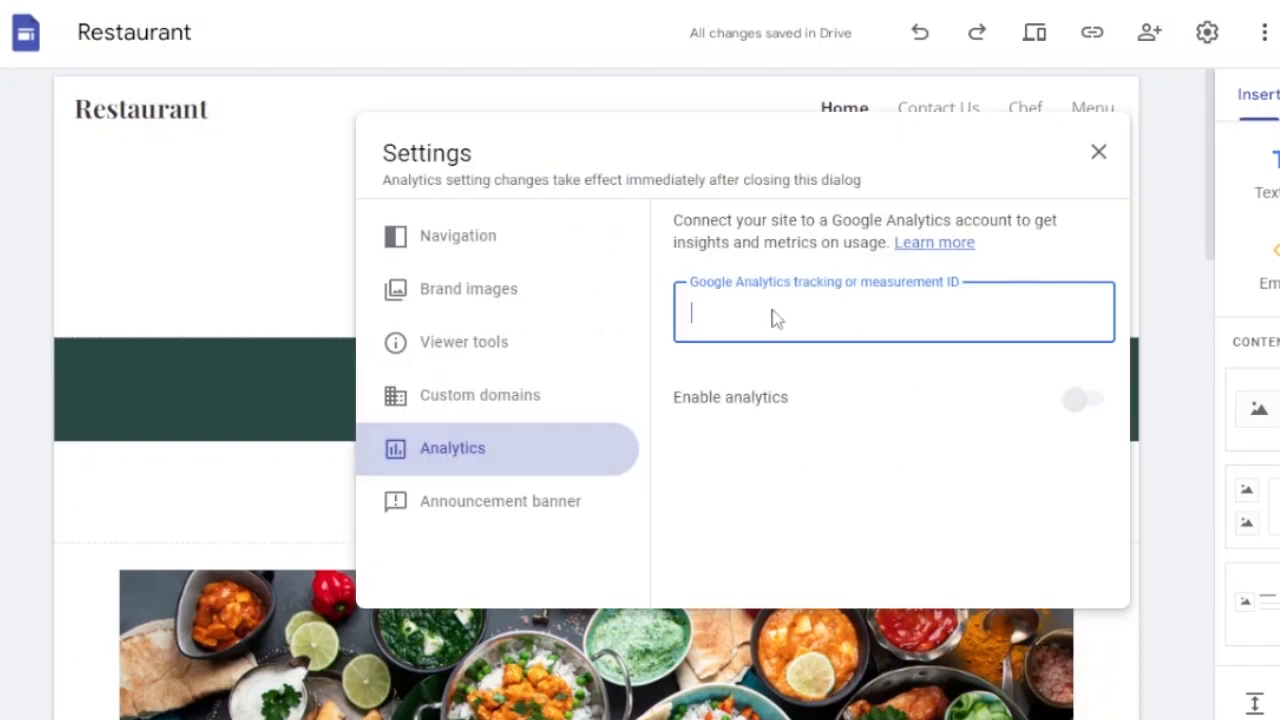
key("ctrl+v")
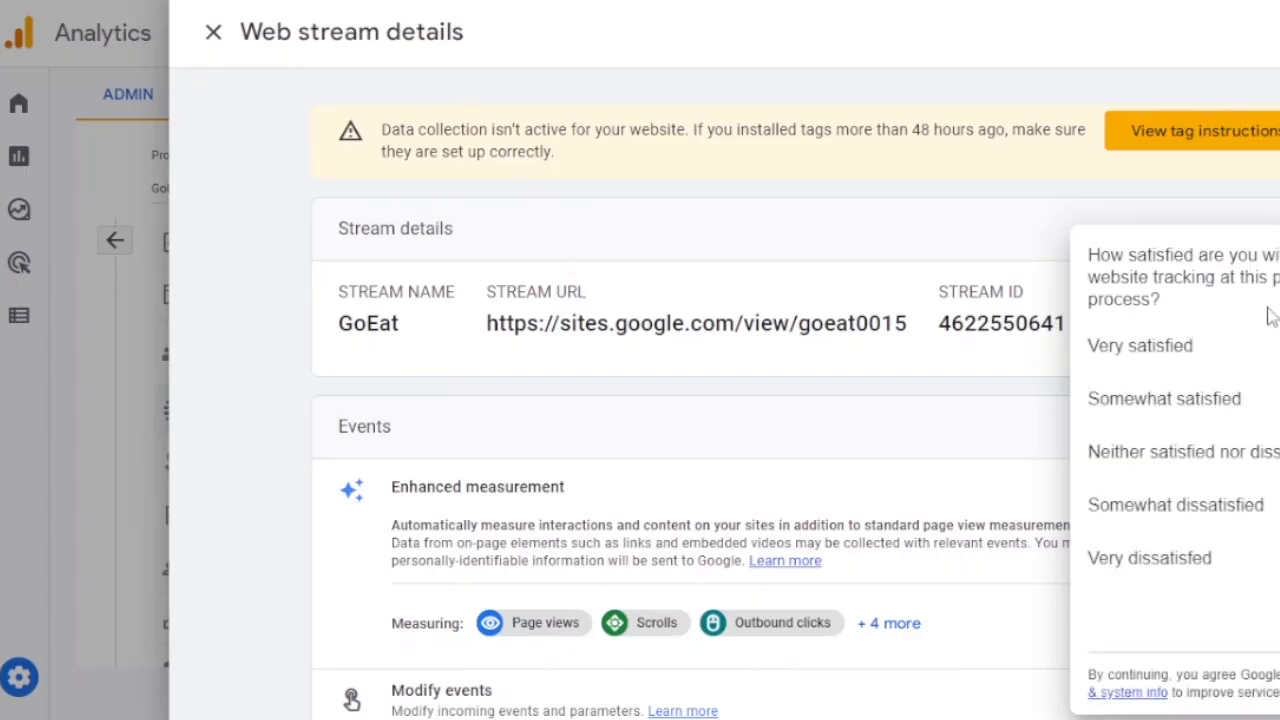
- Back in Google Analytics, dismiss the satisfaction survey, look through the GoEat web stream details and close them
left_click(1277, 238)
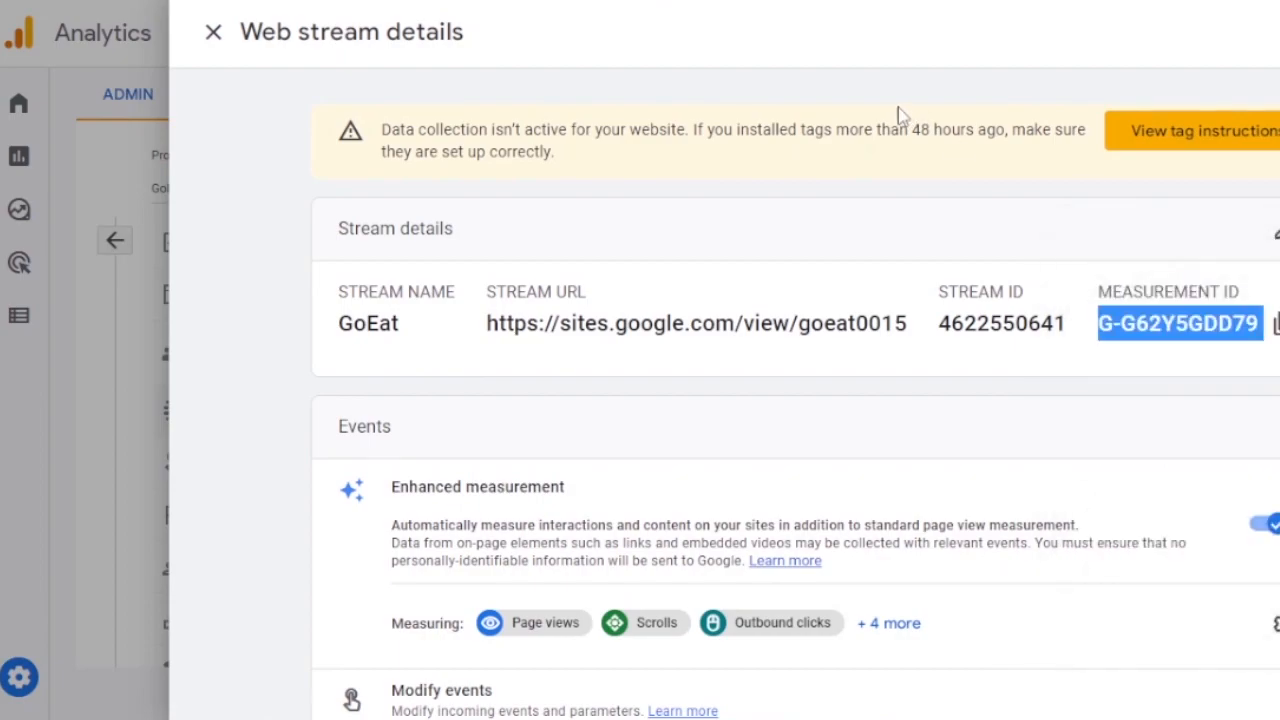
scroll(796, 400, "down", 5)
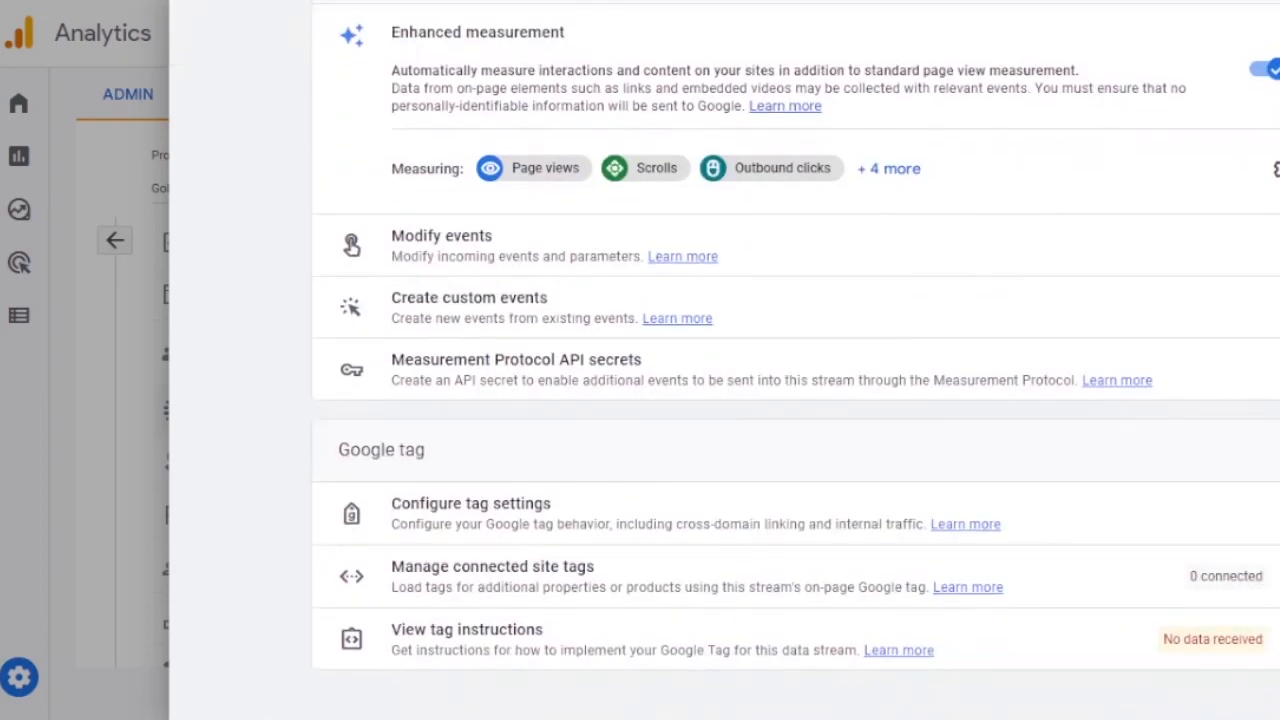
scroll(608, 137, "up", 2)
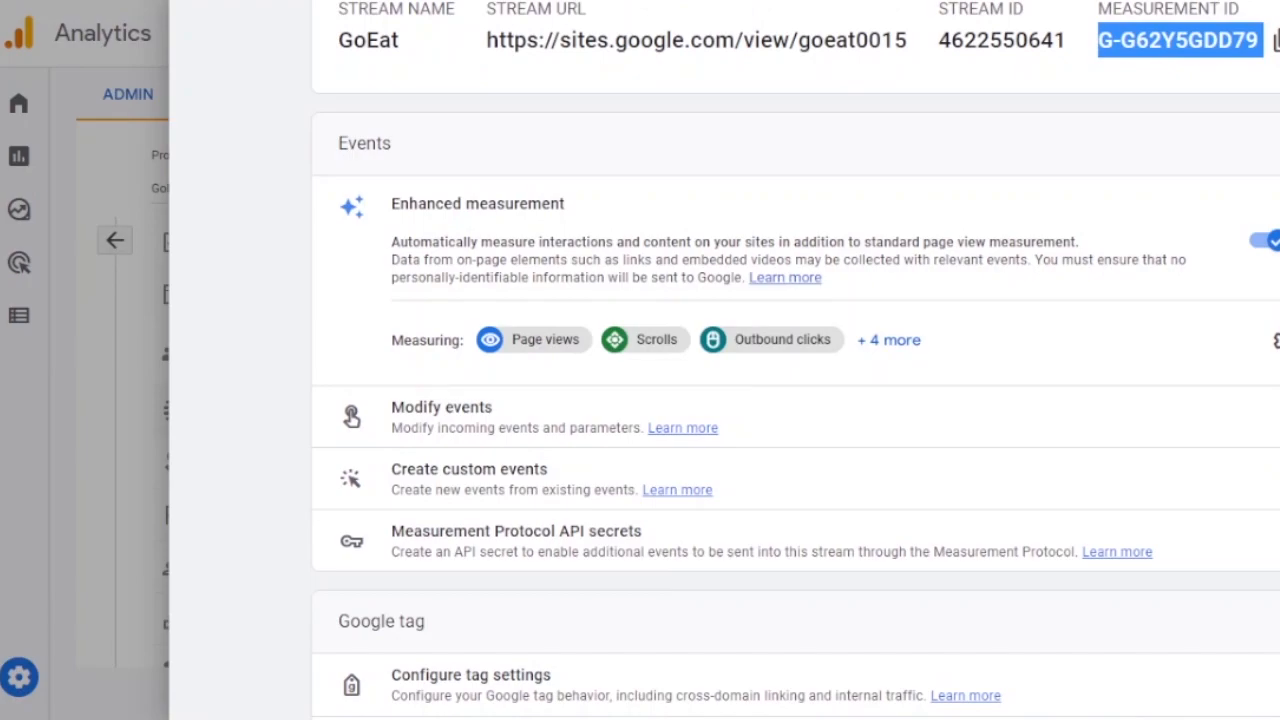
scroll(600, 32, "up", 3)
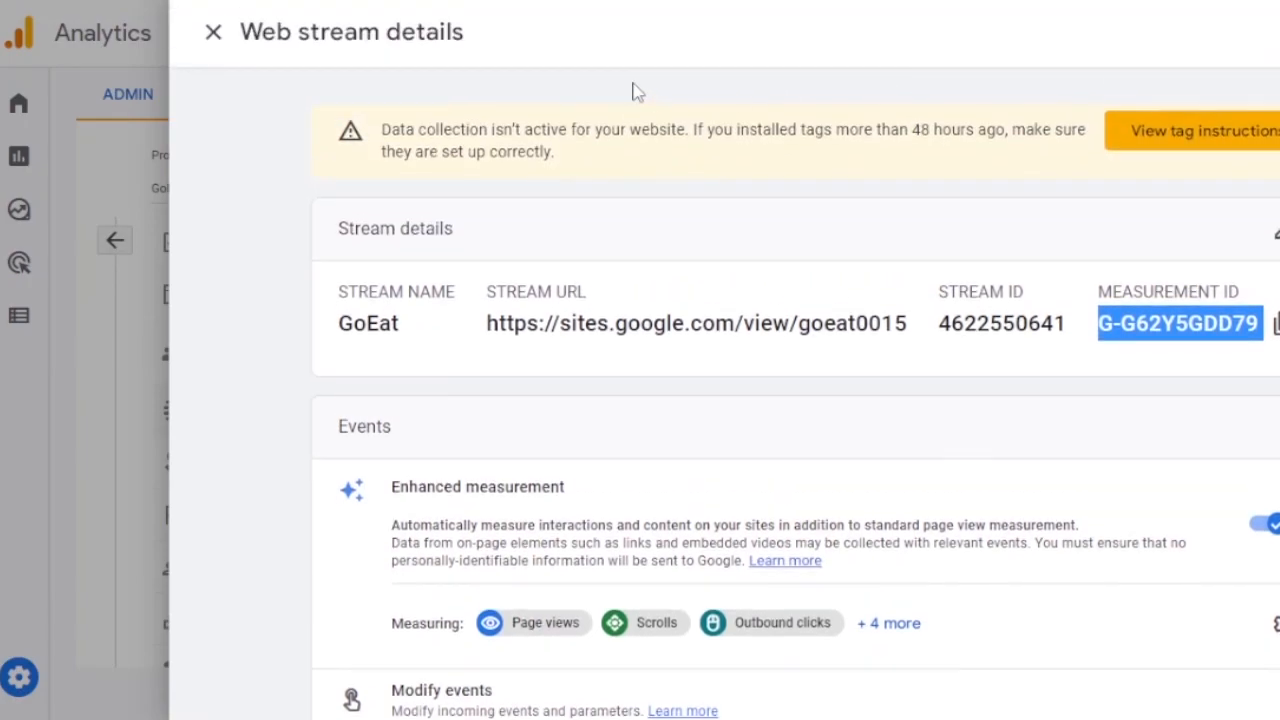
left_click(215, 34)
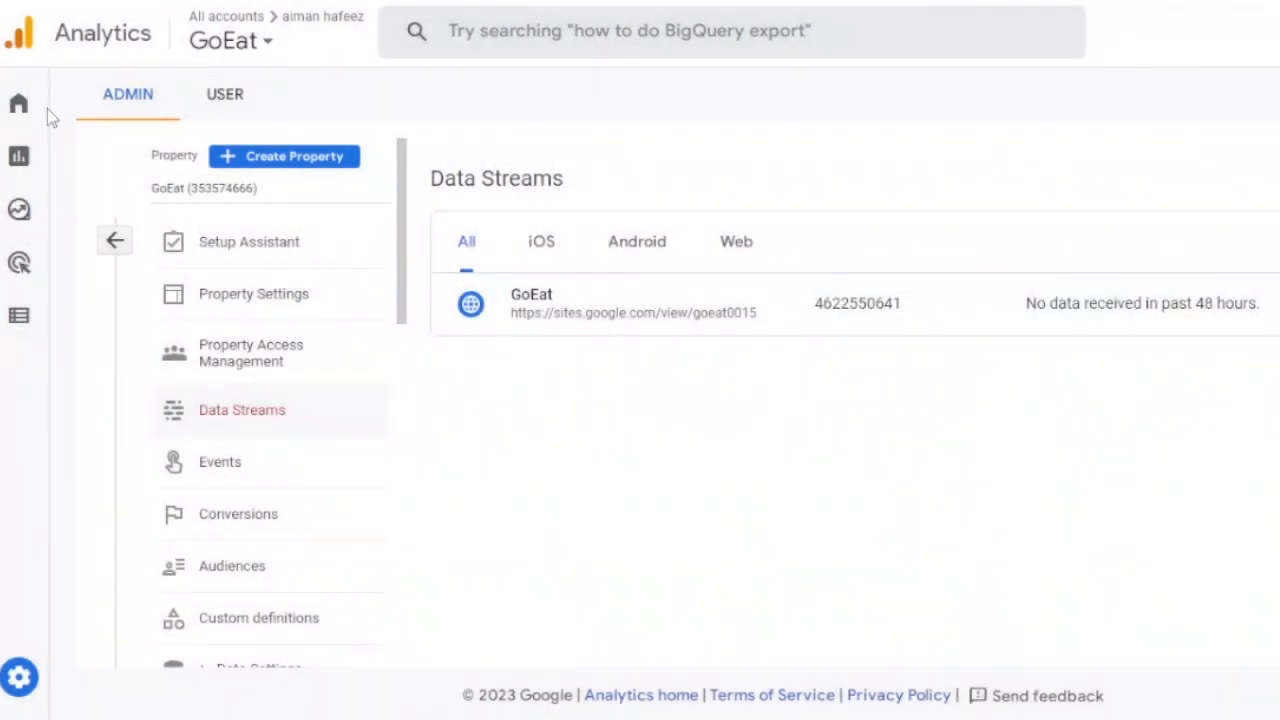
- Open the GoEat property's Reports snapshot and look through its user, revenue, acquisition, country and retention cards
mouse_move(34, 114)
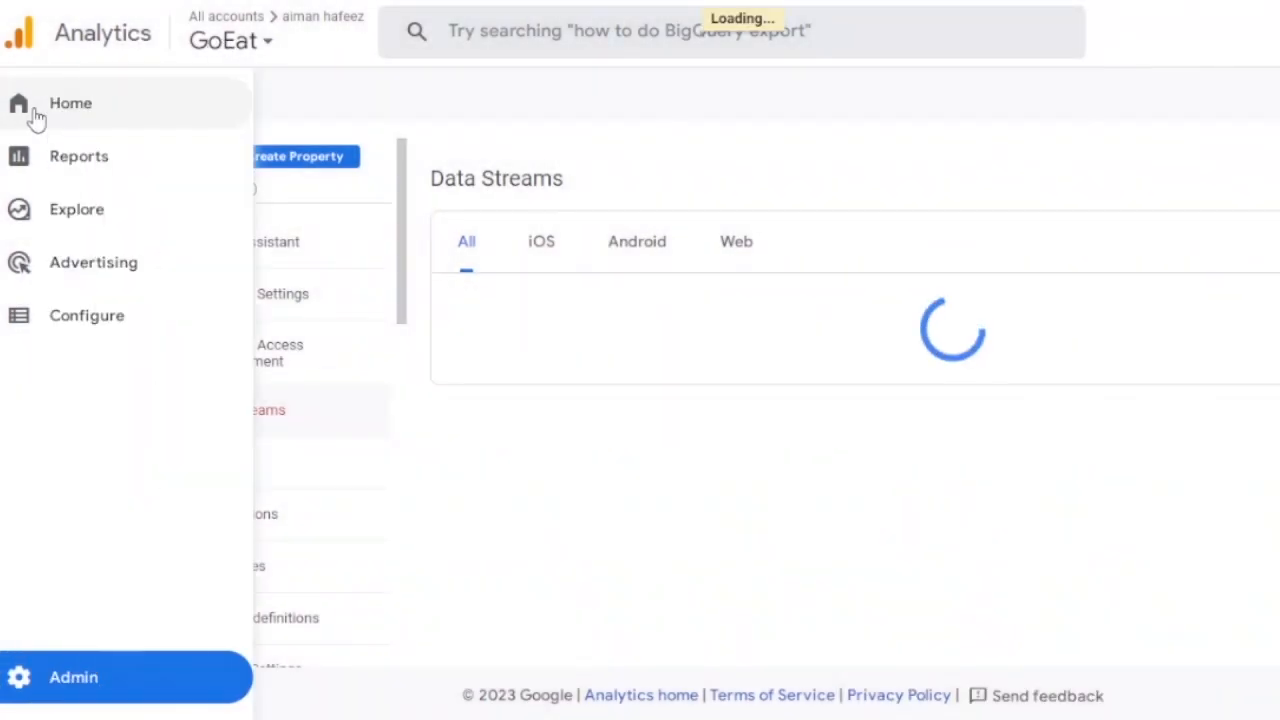
left_click(103, 168)
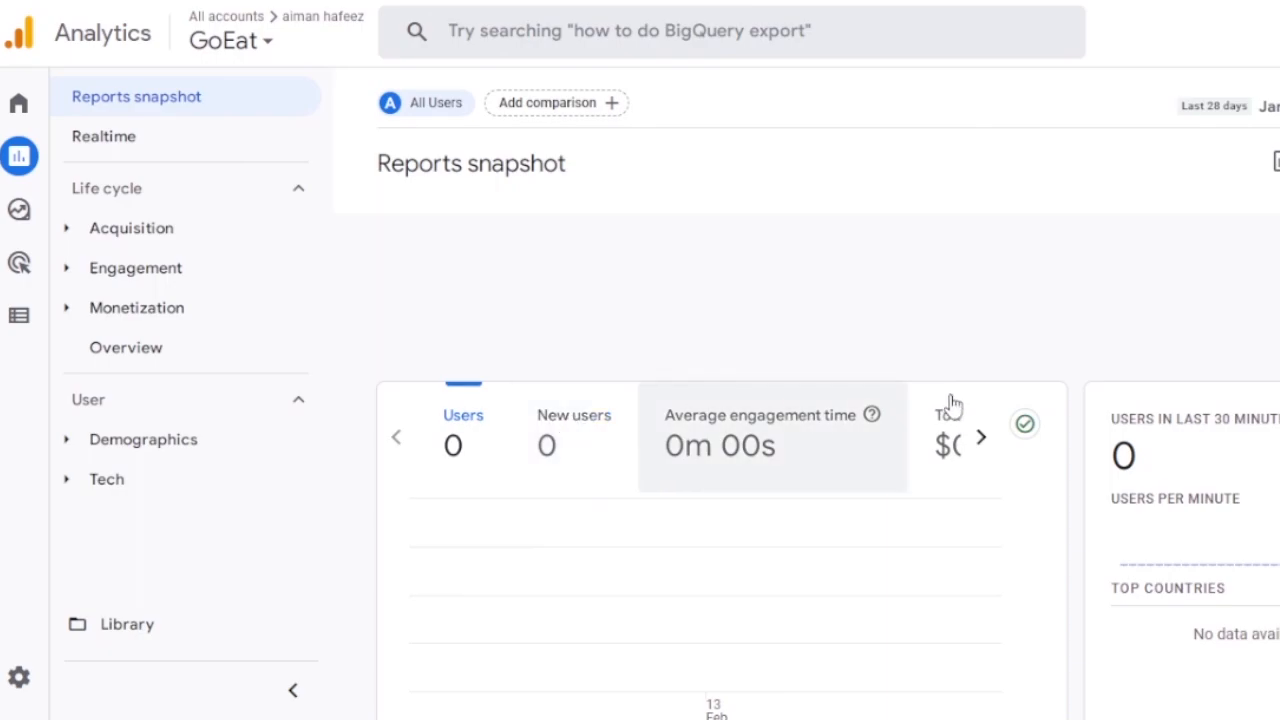
left_click(985, 446)
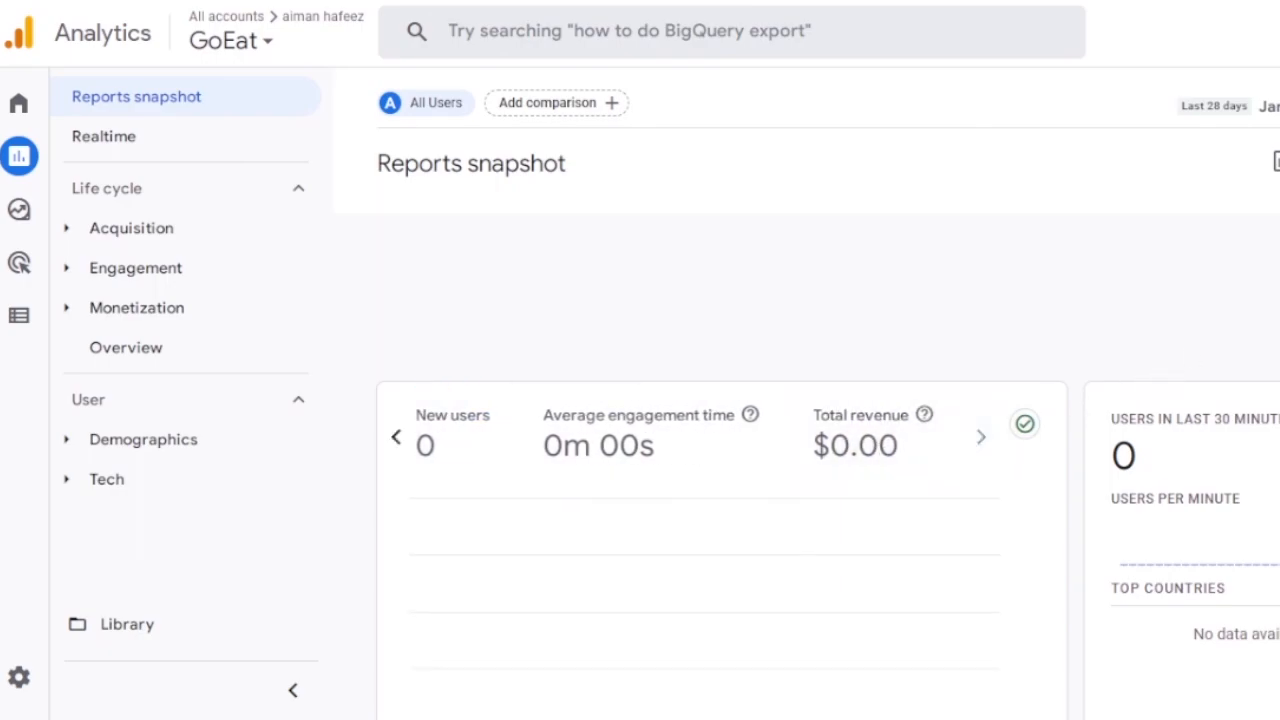
scroll(722, 430, "down", 4)
scroll(722, 430, "up", 1)
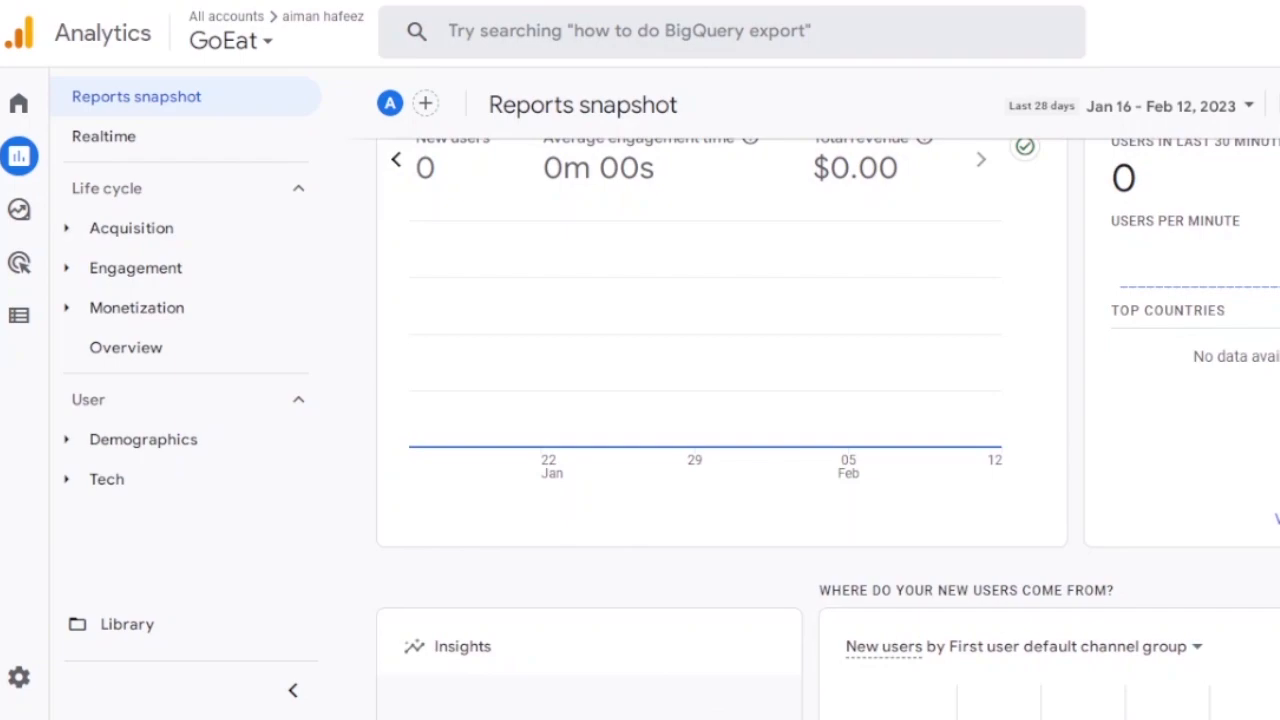
scroll(722, 430, "down", 4)
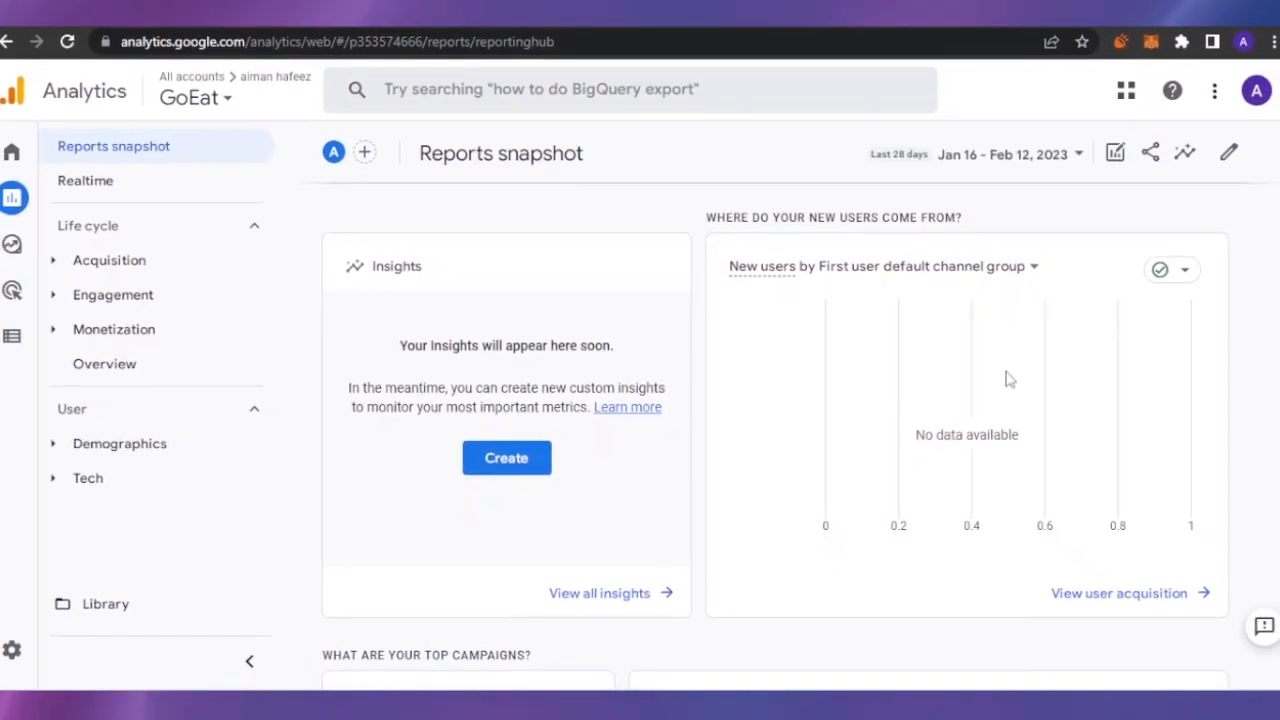
scroll(1277, 255, "down", 2)
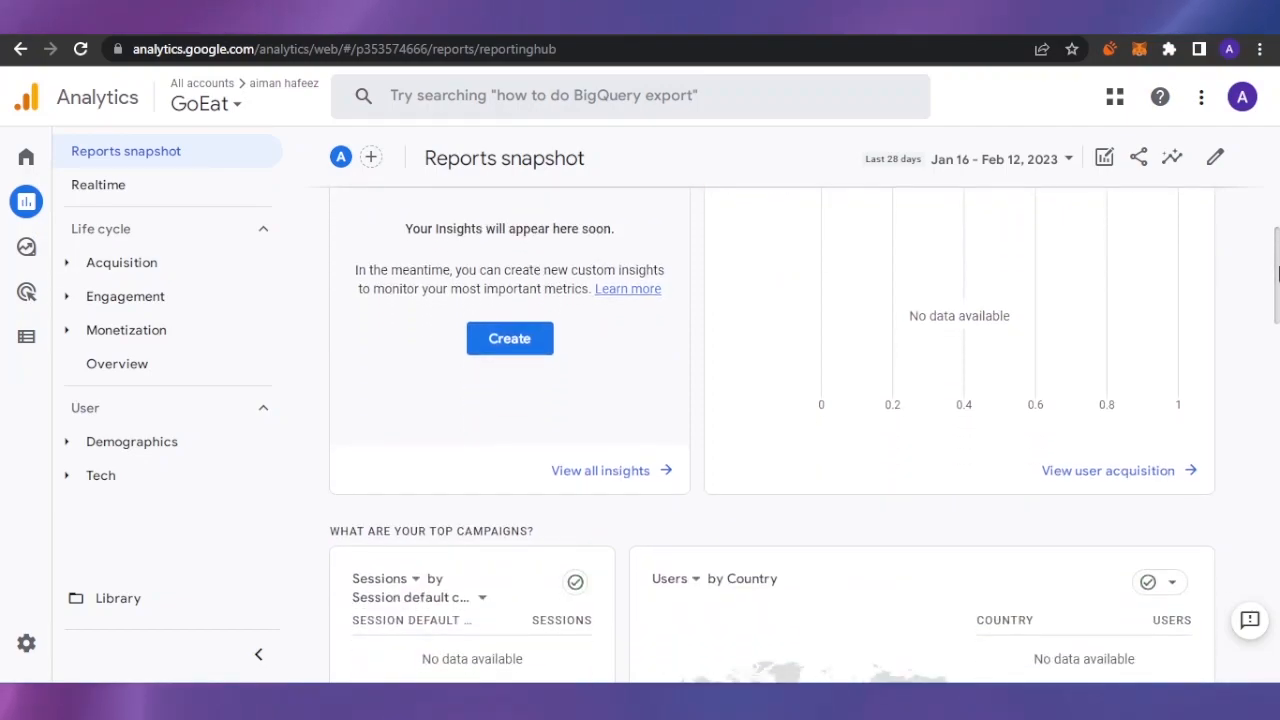
left_click_drag(1277, 275, 1277, 320)
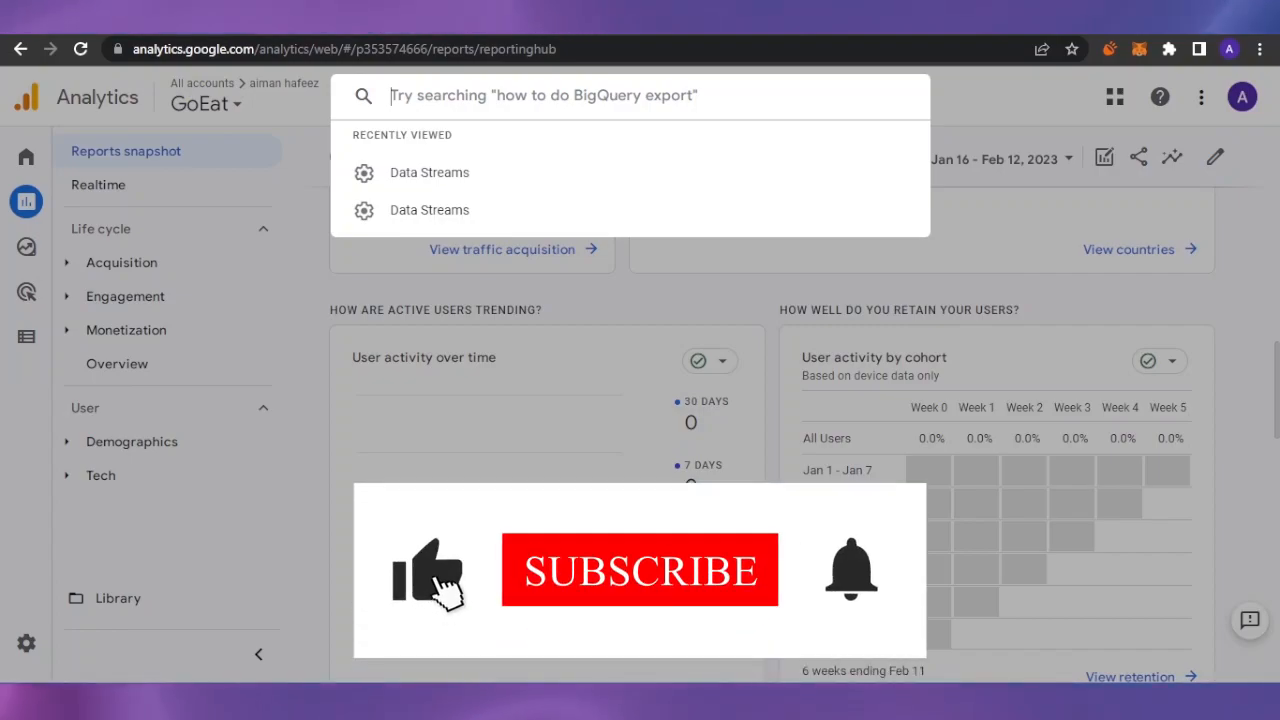
left_click(724, 326)
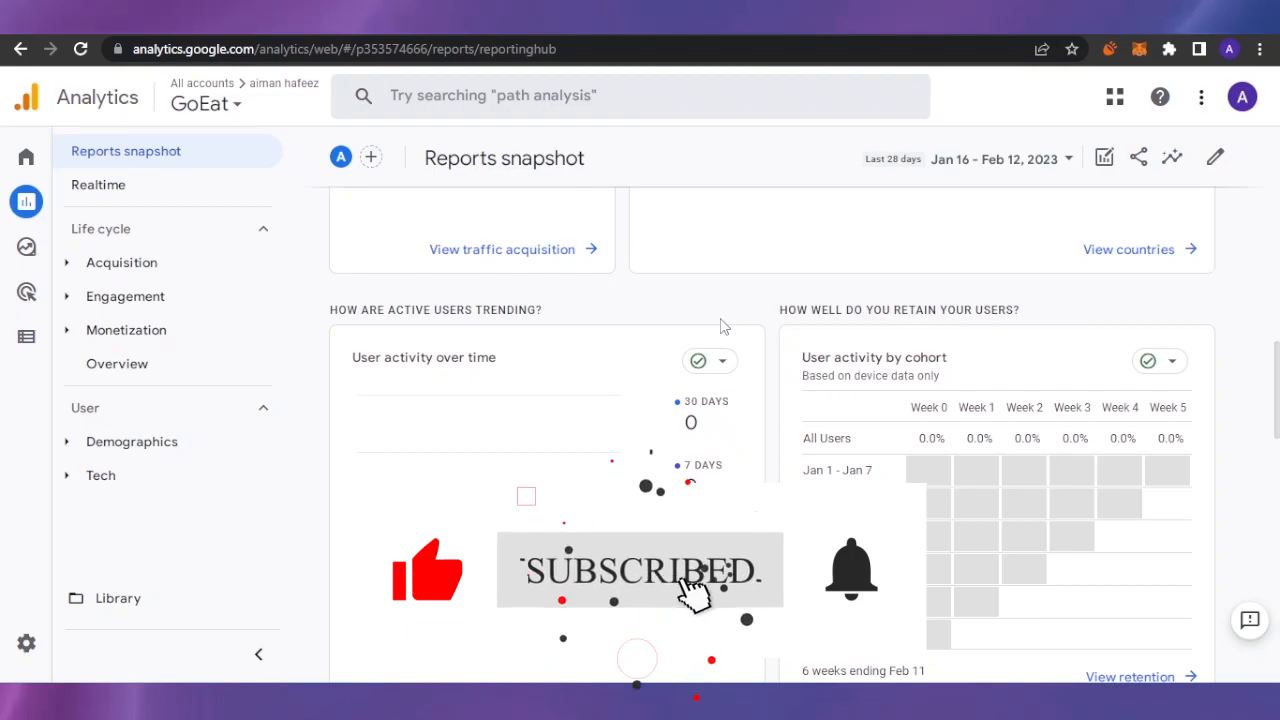